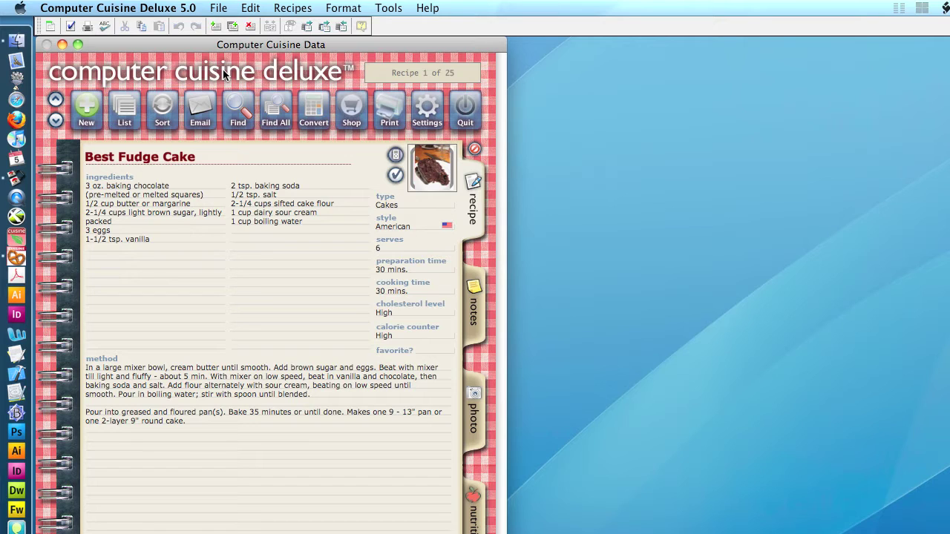
Open the Glazed Lemon Cake recipe from the recipe list and browse forward through the recipes after it
{"action": "left_click", "coordinate": [127, 111]}
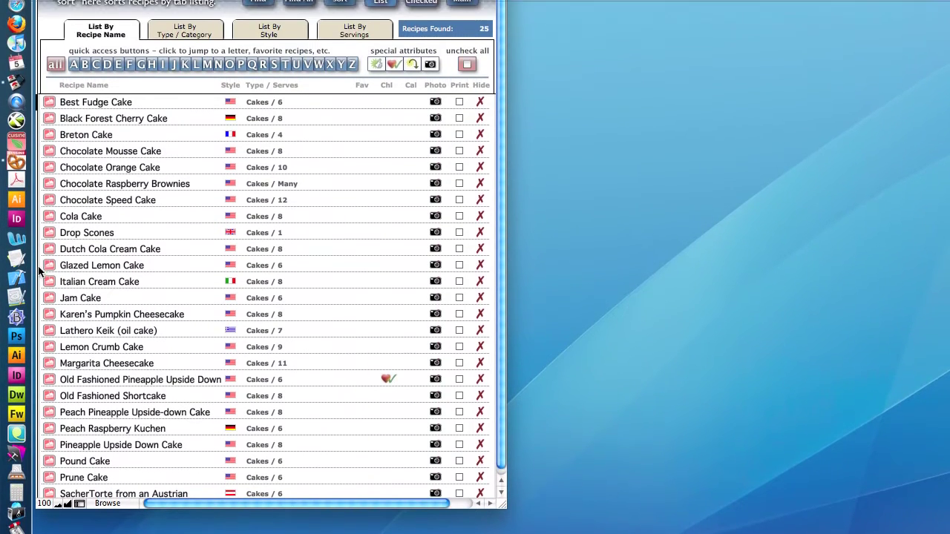
{"action": "left_click", "coordinate": [47, 266]}
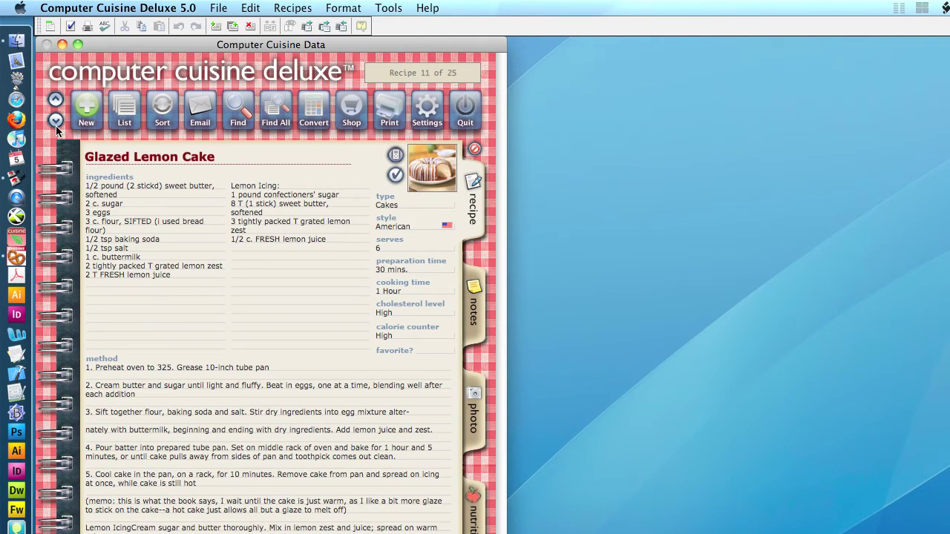
{"action": "left_click", "coordinate": [56, 121]}
{"action": "left_click", "coordinate": [56, 121]}
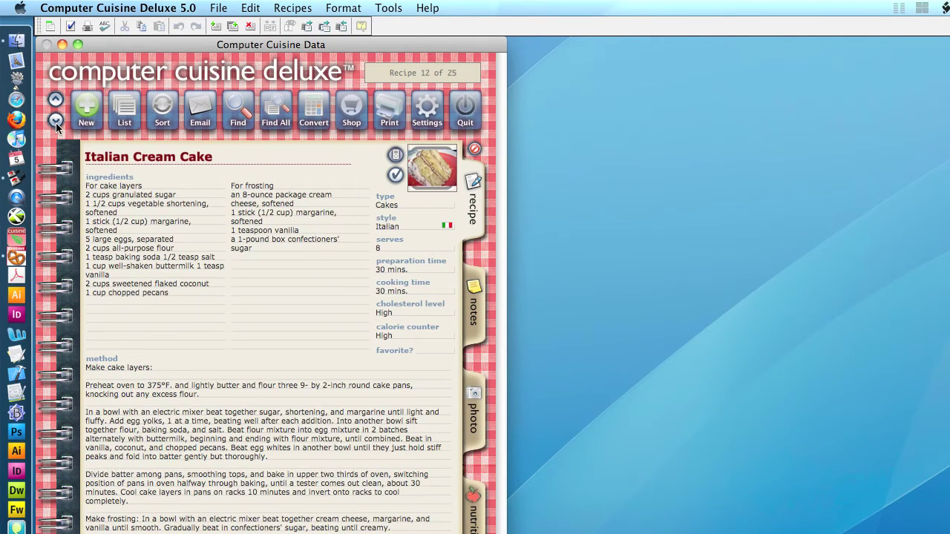
{"action": "left_click", "coordinate": [55, 121]}
{"action": "left_click", "coordinate": [55, 121]}
Switch to the photo page and browse the recipe photos forward to the last recipe, SacherTorte from an Austrian
{"action": "left_click", "coordinate": [473, 408]}
{"action": "left_click", "coordinate": [55, 121]}
{"action": "left_click", "coordinate": [55, 121]}
{"action": "left_click", "coordinate": [55, 121]}
{"action": "left_click", "coordinate": [55, 121]}
{"action": "left_click", "coordinate": [55, 121]}
{"action": "left_click", "coordinate": [55, 121]}
{"action": "left_click", "coordinate": [55, 121]}
{"action": "left_click", "coordinate": [55, 121]}
{"action": "left_click", "coordinate": [55, 121]}
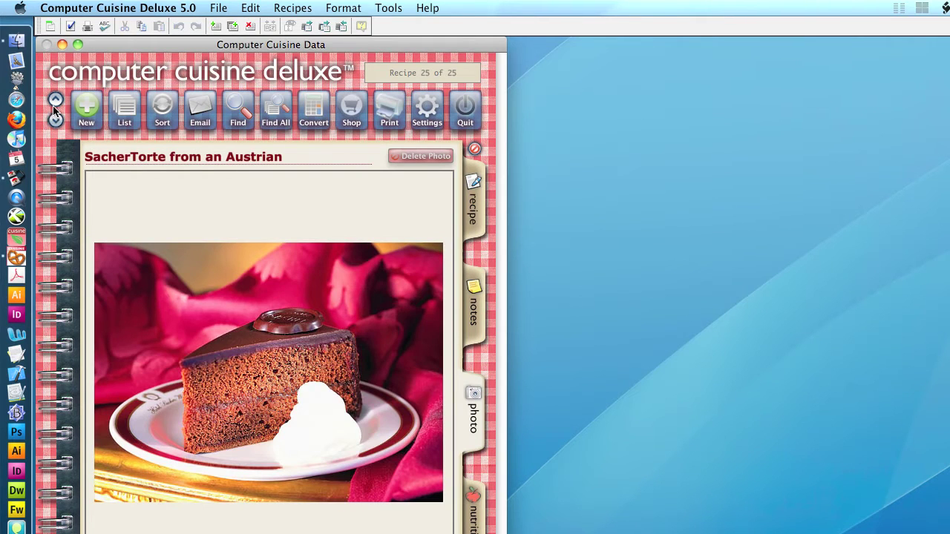
Browse the photos back to the first recipe, Best Fudge Cake, and return to its recipe page
{"action": "left_click", "coordinate": [54, 104]}
{"action": "left_click", "coordinate": [54, 103]}
{"action": "left_click", "coordinate": [55, 104]}
{"action": "left_click", "coordinate": [54, 104]}
{"action": "left_click", "coordinate": [54, 103]}
{"action": "left_click", "coordinate": [55, 104]}
{"action": "left_click", "coordinate": [54, 104]}
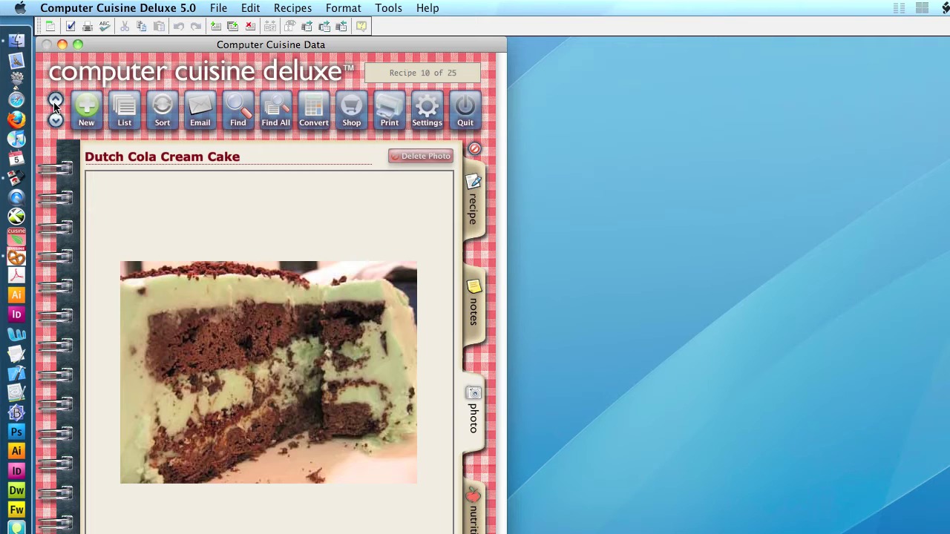
{"action": "left_click", "coordinate": [55, 104]}
{"action": "left_click", "coordinate": [55, 103]}
{"action": "left_click", "coordinate": [54, 104]}
{"action": "left_click", "coordinate": [55, 104]}
{"action": "left_click", "coordinate": [54, 104]}
{"action": "left_click", "coordinate": [54, 104]}
{"action": "left_click", "coordinate": [54, 104]}
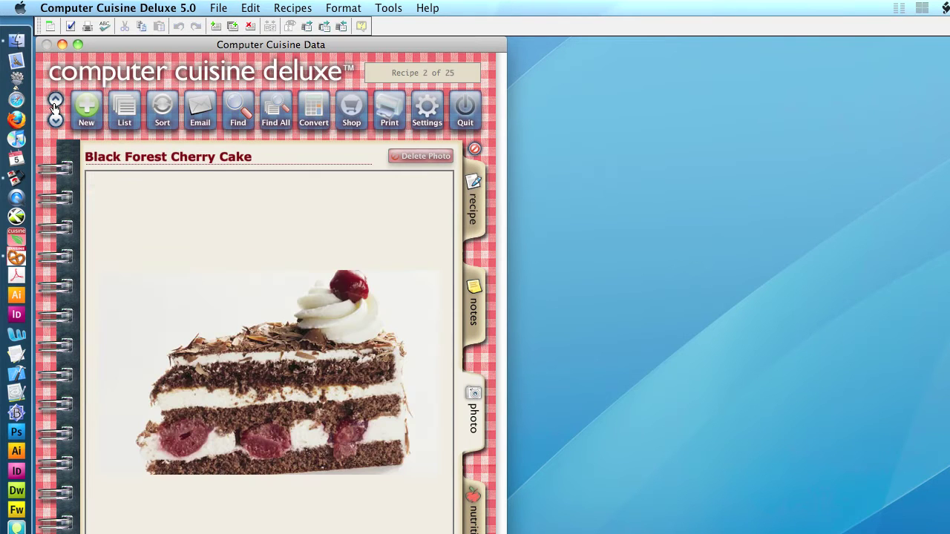
{"action": "left_click", "coordinate": [54, 104]}
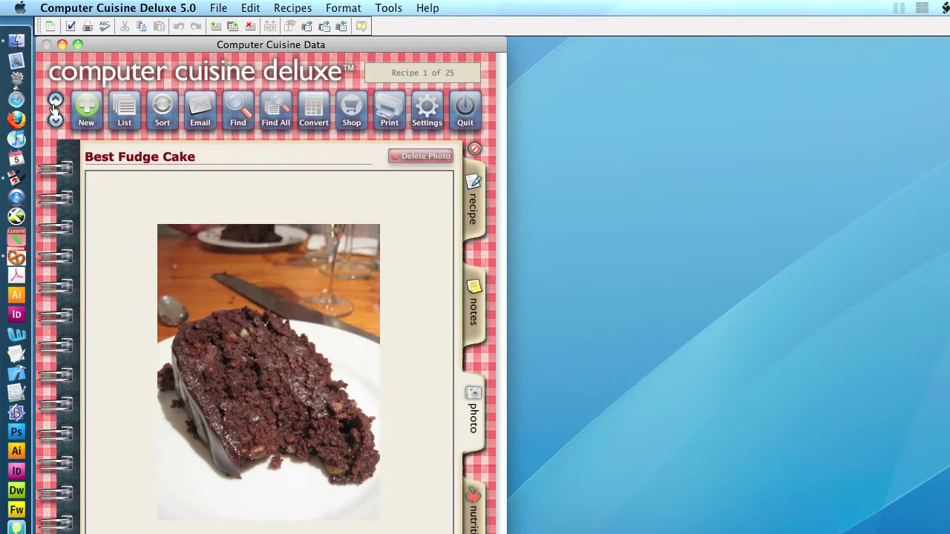
{"action": "left_click", "coordinate": [469, 216]}
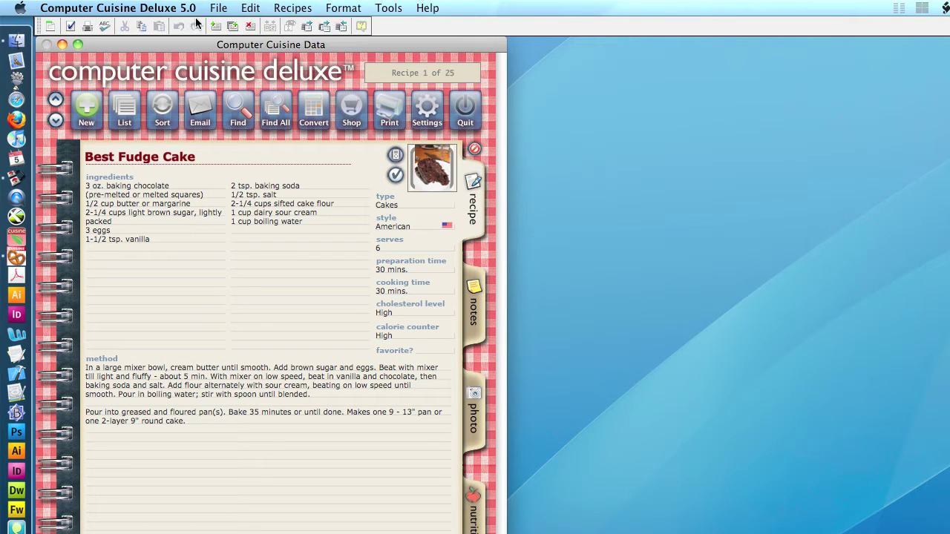
Start a raw recipe data export and set the export file type to FileMaker Pro
{"action": "left_click", "coordinate": [218, 6]}
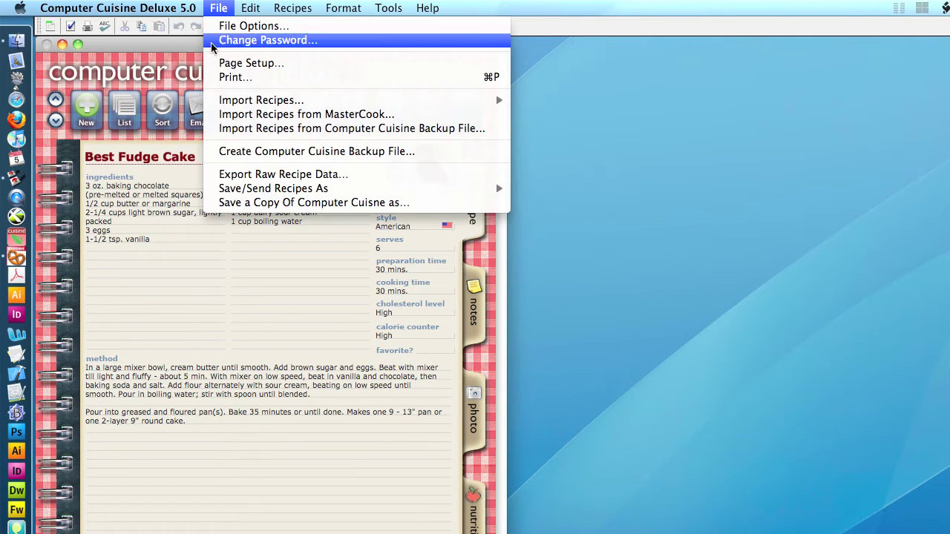
{"action": "left_click", "coordinate": [221, 176]}
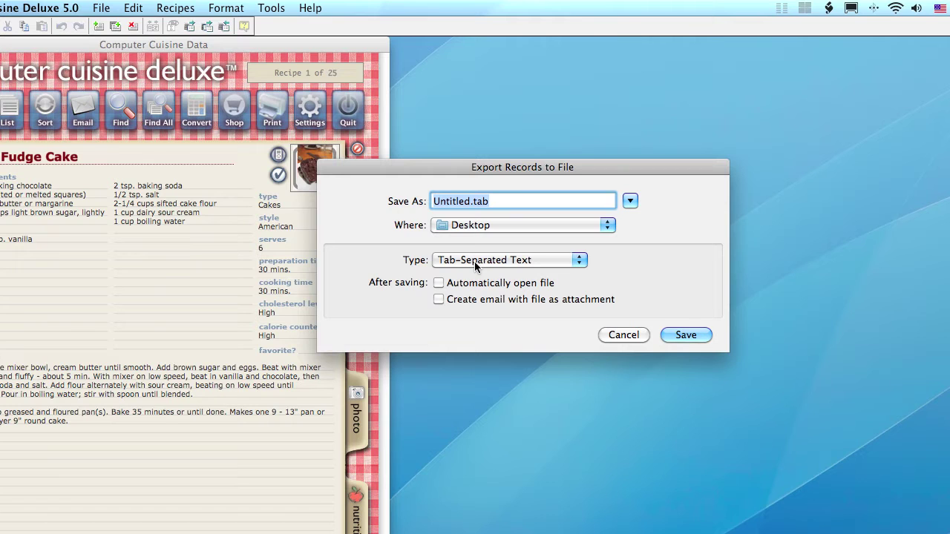
{"action": "left_click", "coordinate": [475, 261]}
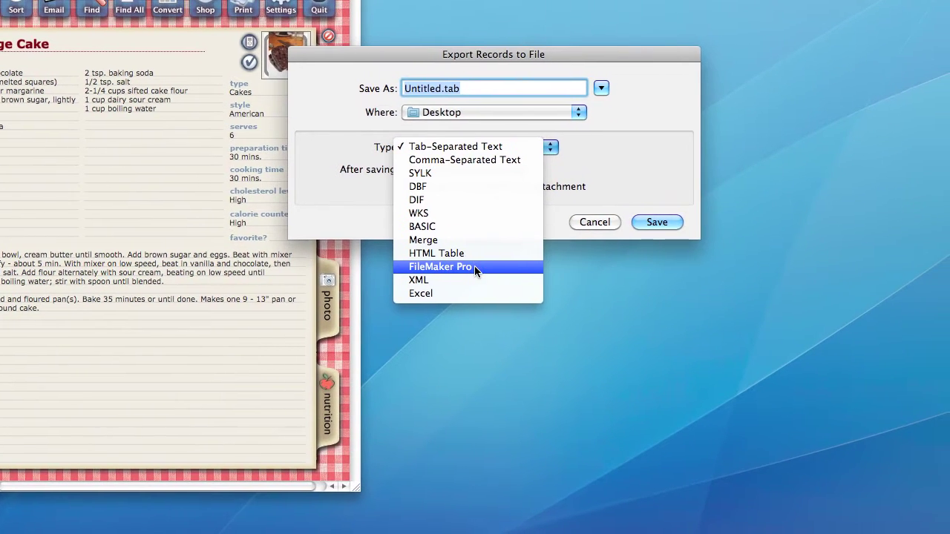
{"action": "left_click", "coordinate": [476, 269]}
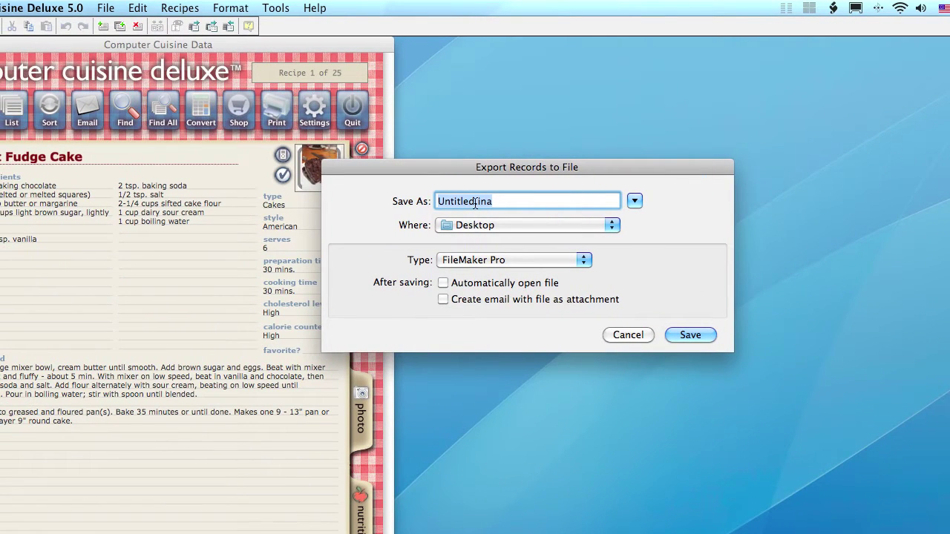
Name the export file Backup.fp7, replacing the default name and extension, and save it to the Desktop
{"action": "left_click", "coordinate": [501, 201]}
{"action": "double_click", "coordinate": [397, 201]}
{"action": "type", "text": "Backup"}
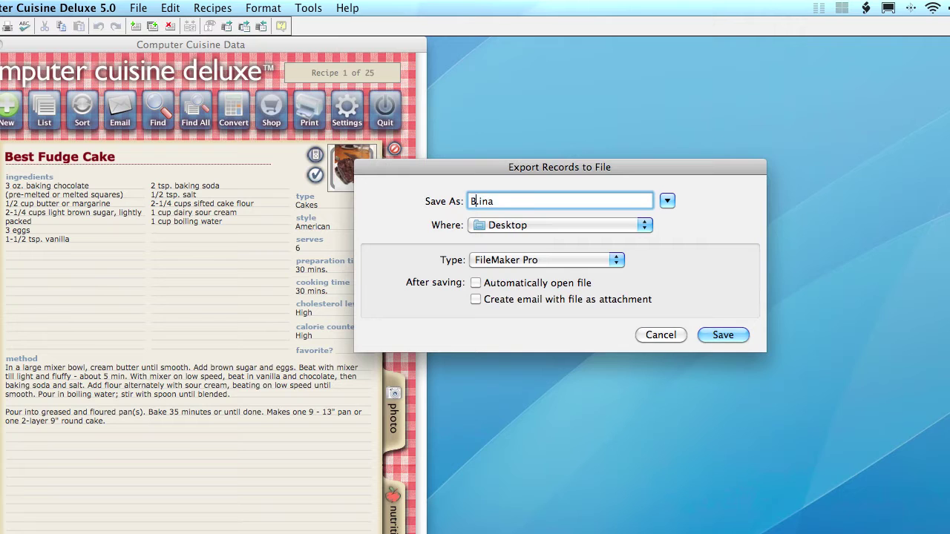
{"action": "left_click_drag", "start_coordinate": [502, 202], "coordinate": [519, 200]}
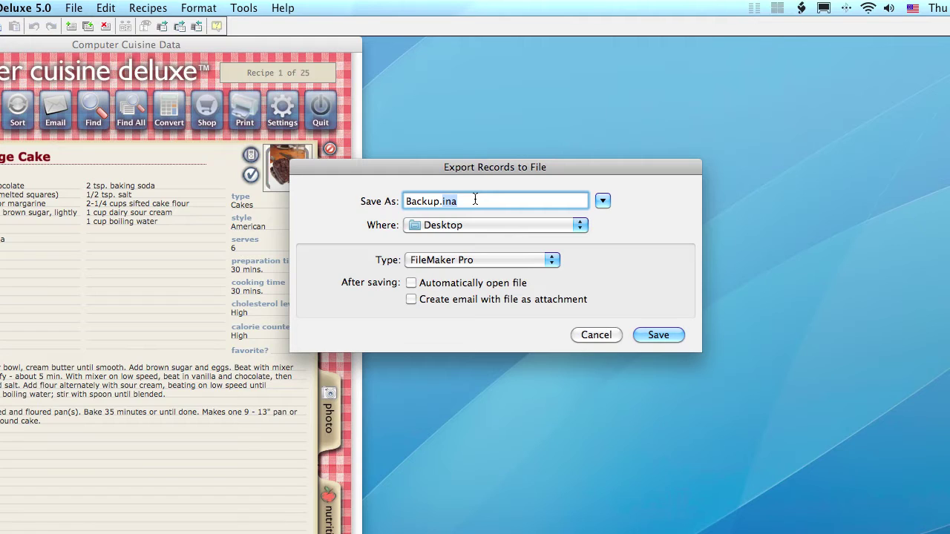
{"action": "type", "text": "fp67"}
{"action": "key", "text": "BackSpace"}
{"action": "key", "text": "BackSpace"}
{"action": "type", "text": "7"}
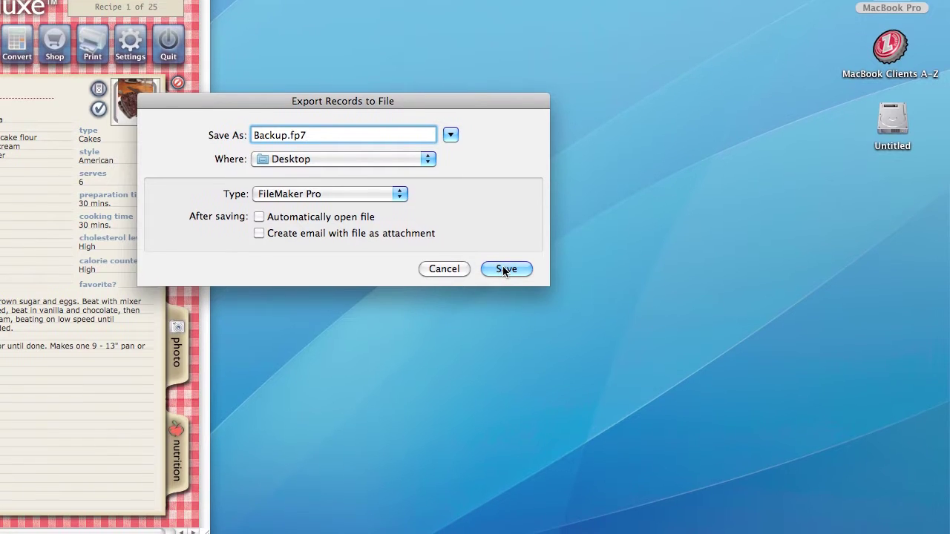
{"action": "left_click", "coordinate": [504, 269]}
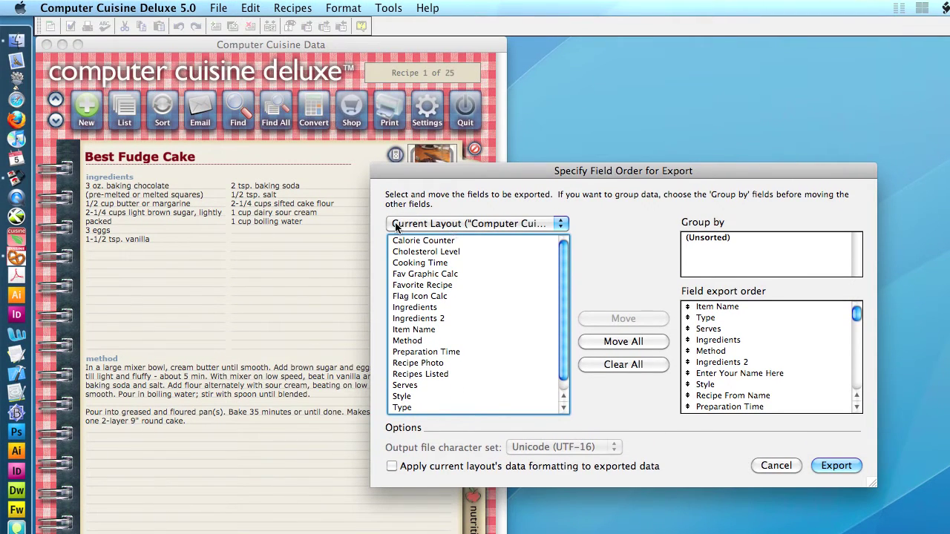
Switch the export's available fields from the current layout to the current table, Computer Cuisine Deluxe Data
{"action": "left_click", "coordinate": [467, 224]}
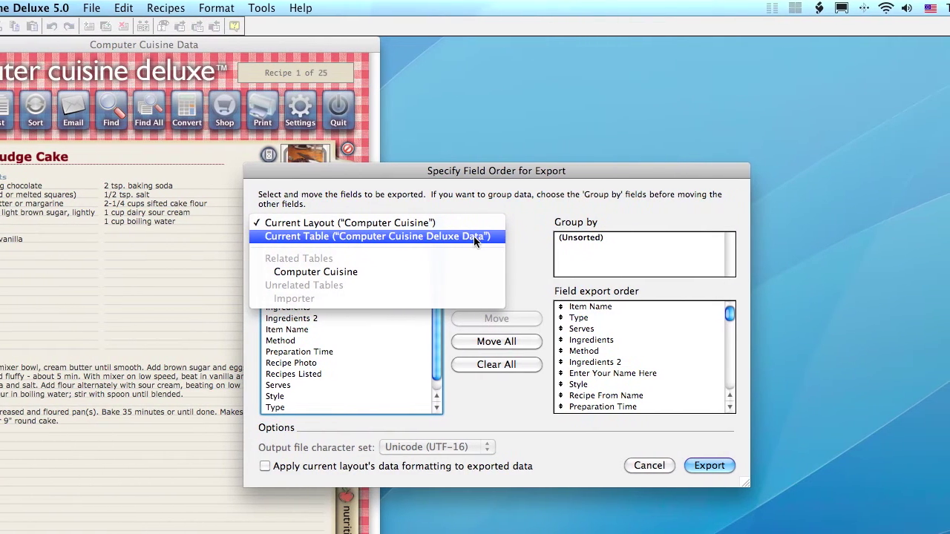
{"action": "left_click", "coordinate": [437, 236]}
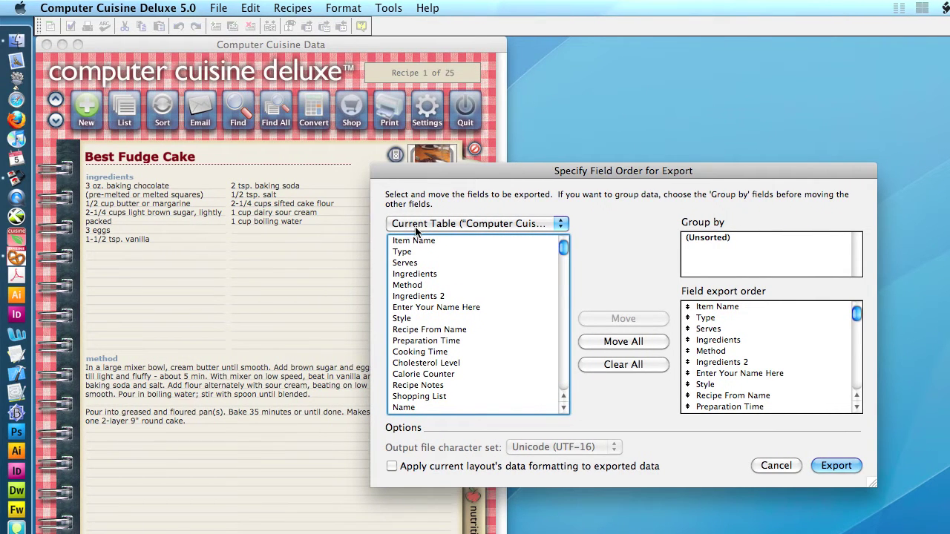
{"action": "left_click", "coordinate": [476, 225]}
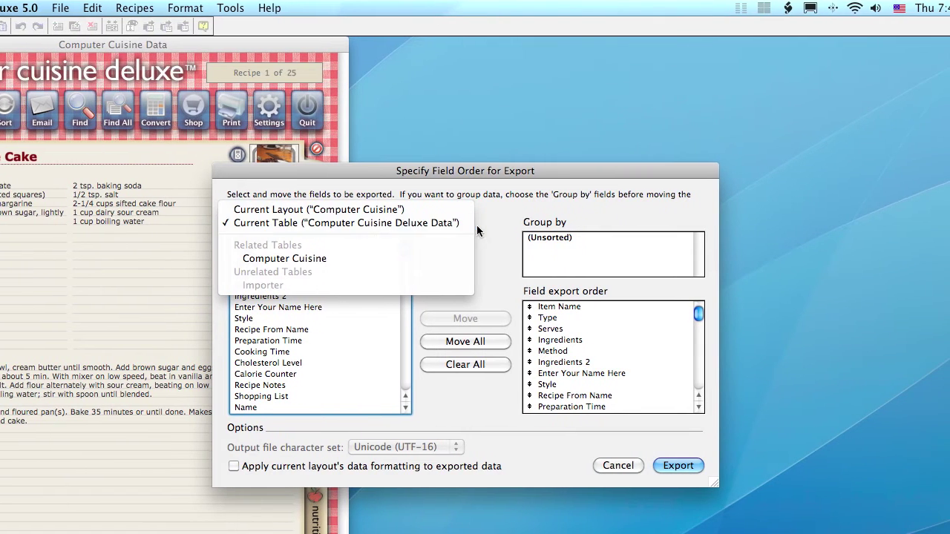
{"action": "left_click", "coordinate": [479, 224]}
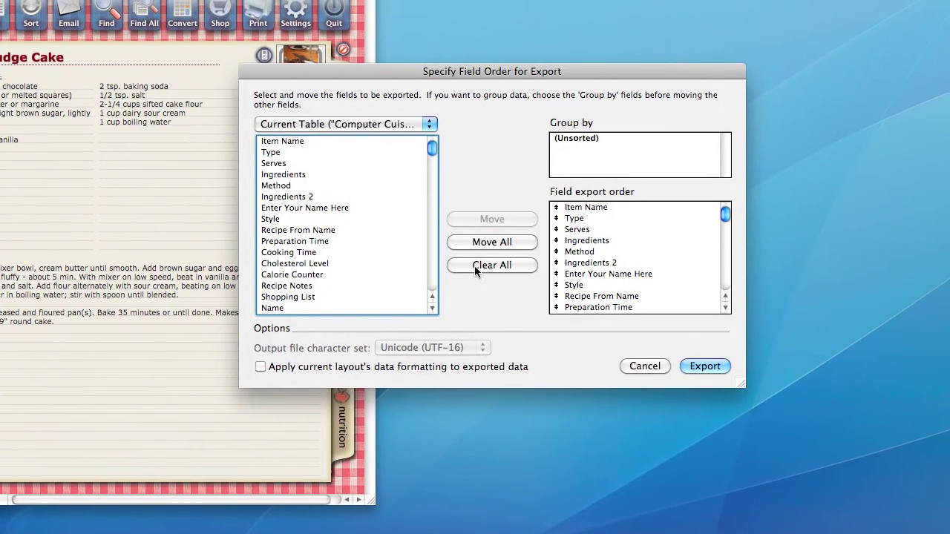
Clear the field export order, add all fields of the current table to it, check the list and export the data
{"action": "left_click", "coordinate": [475, 266]}
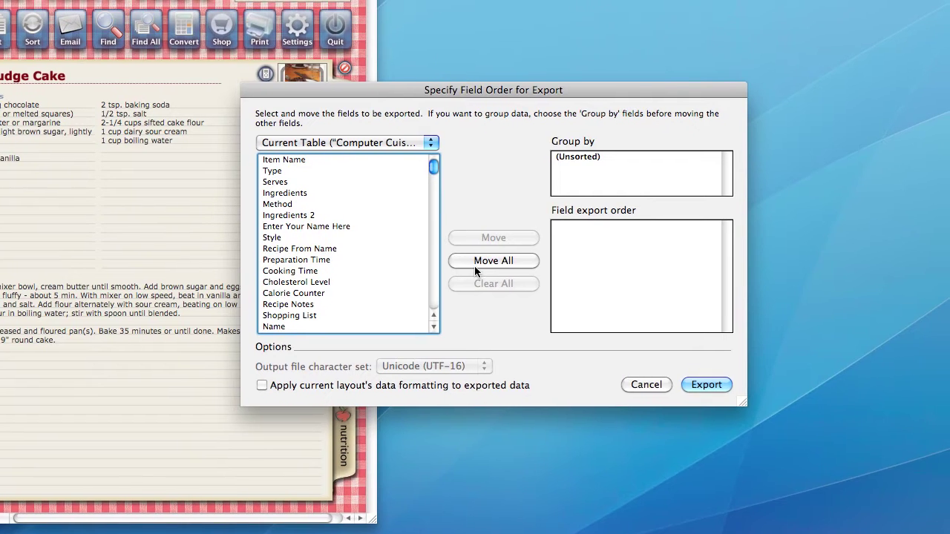
{"action": "left_click", "coordinate": [475, 265]}
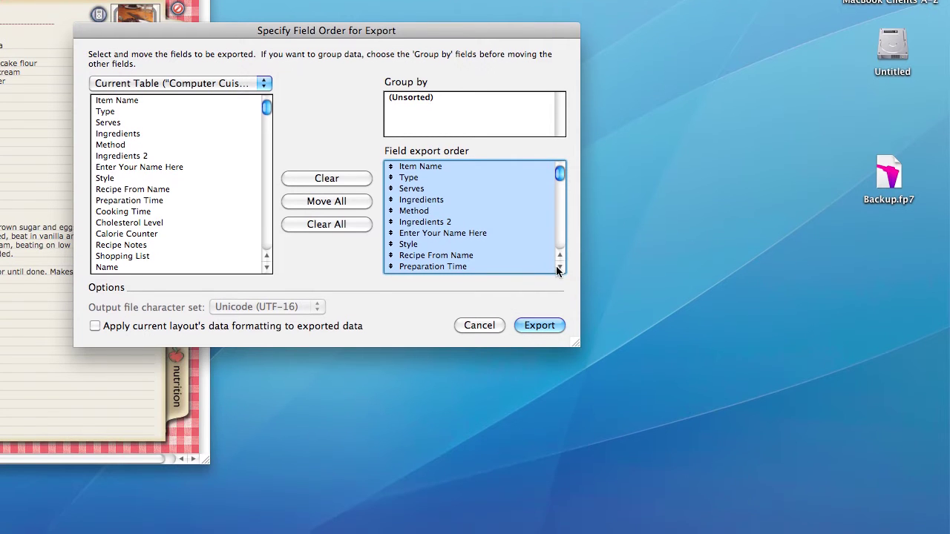
{"action": "left_click_drag", "start_coordinate": [556, 267], "coordinate": [564, 267]}
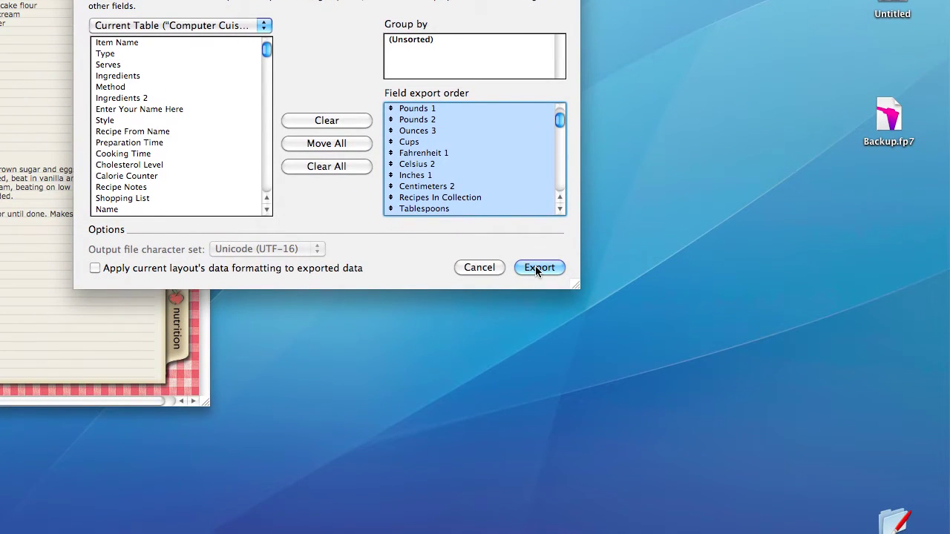
{"action": "left_click", "coordinate": [538, 267]}
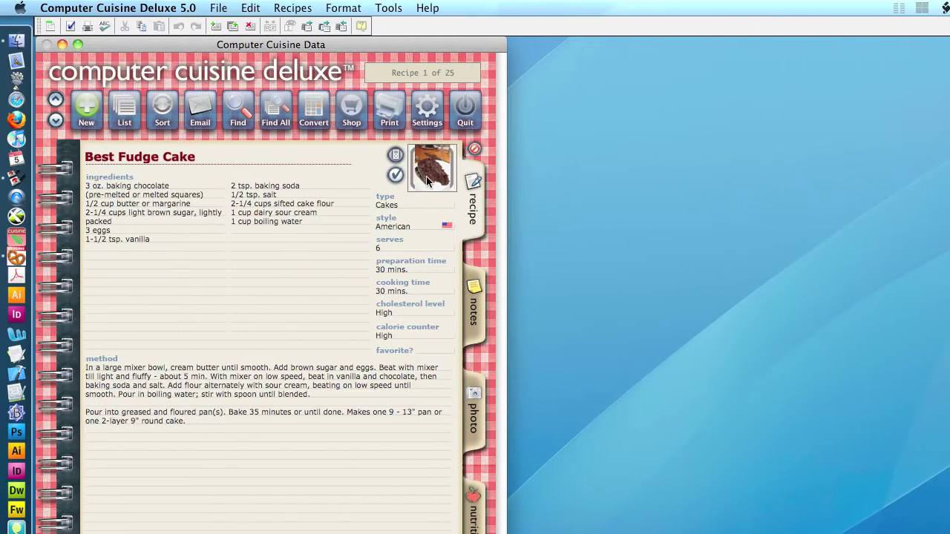
Quit Computer Cuisine Deluxe 5.0, launch Computer Cuisine Deluxe 6.1 and shift its window beside the Dock
{"action": "left_click", "coordinate": [118, 8]}
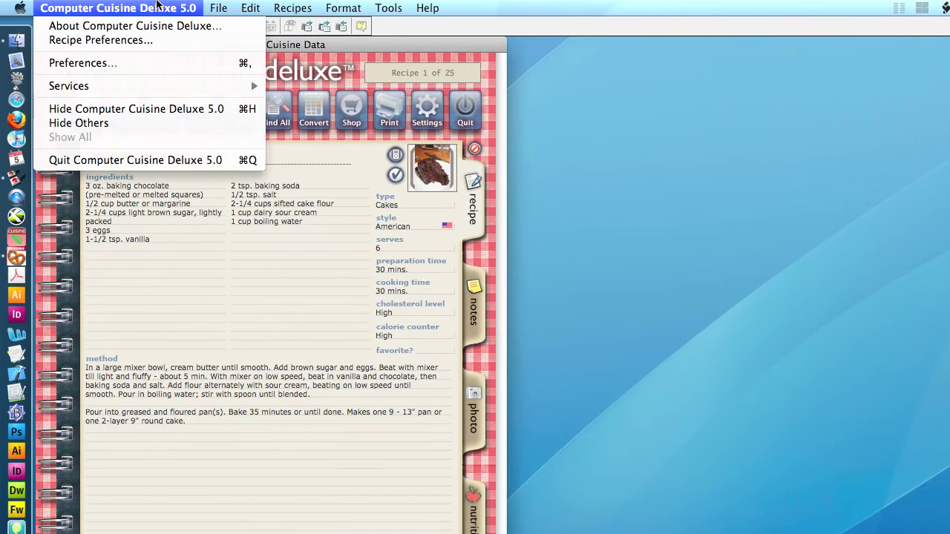
{"action": "left_click", "coordinate": [162, 161]}
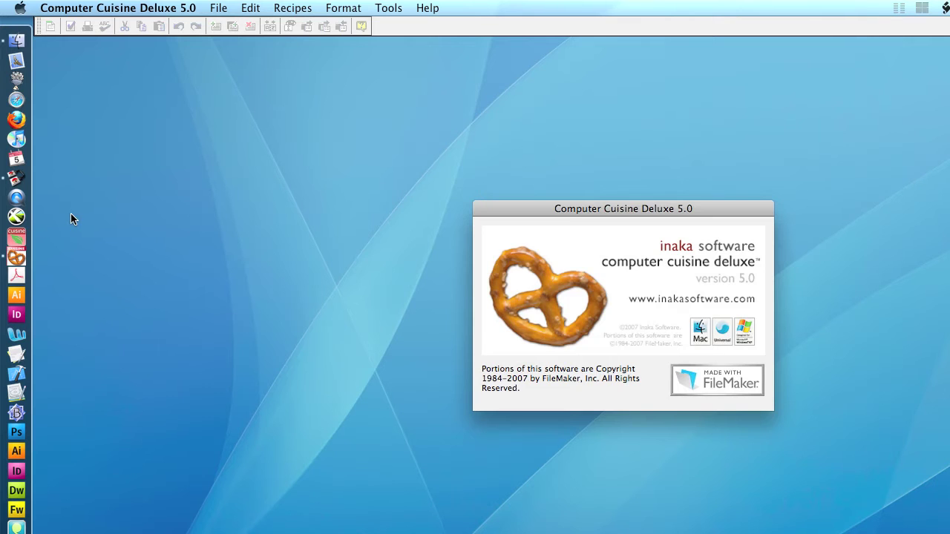
{"action": "left_click", "coordinate": [23, 240]}
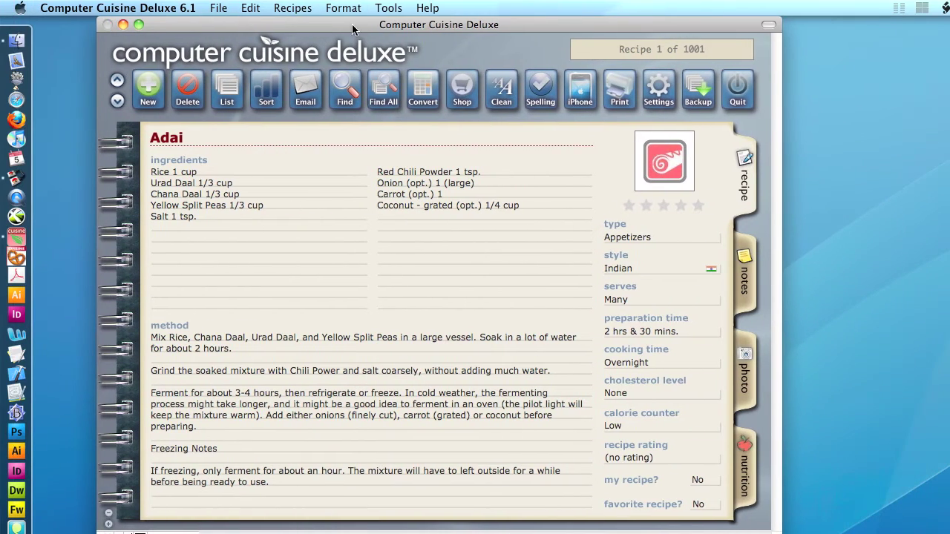
{"action": "left_click_drag", "start_coordinate": [352, 23], "coordinate": [292, 24]}
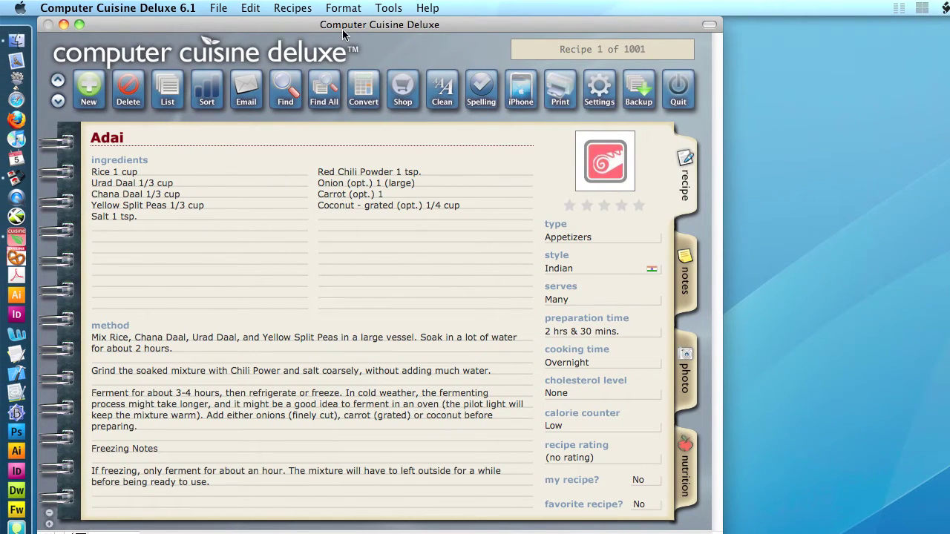
Permanently delete all recipes from the version 6.1 database
{"action": "left_click", "coordinate": [294, 7]}
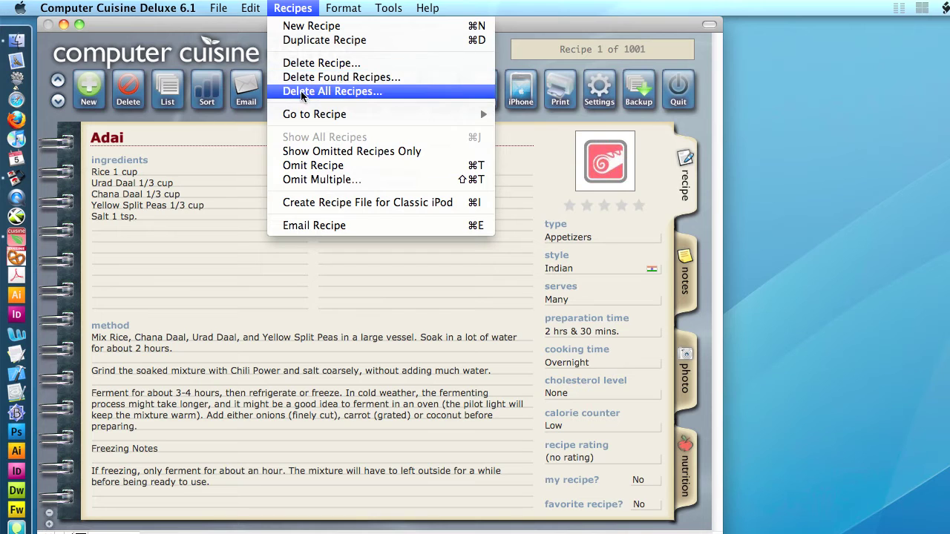
{"action": "left_click", "coordinate": [370, 92]}
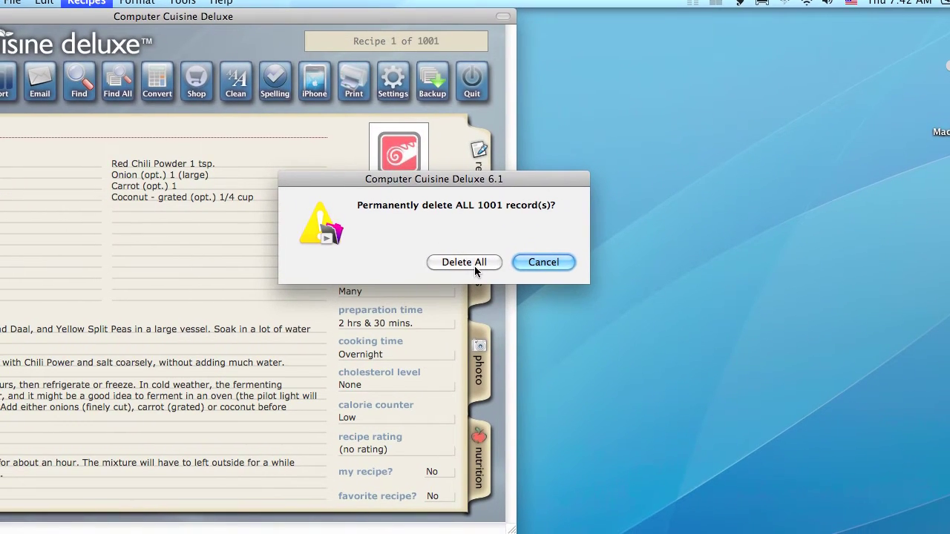
{"action": "left_click", "coordinate": [474, 266]}
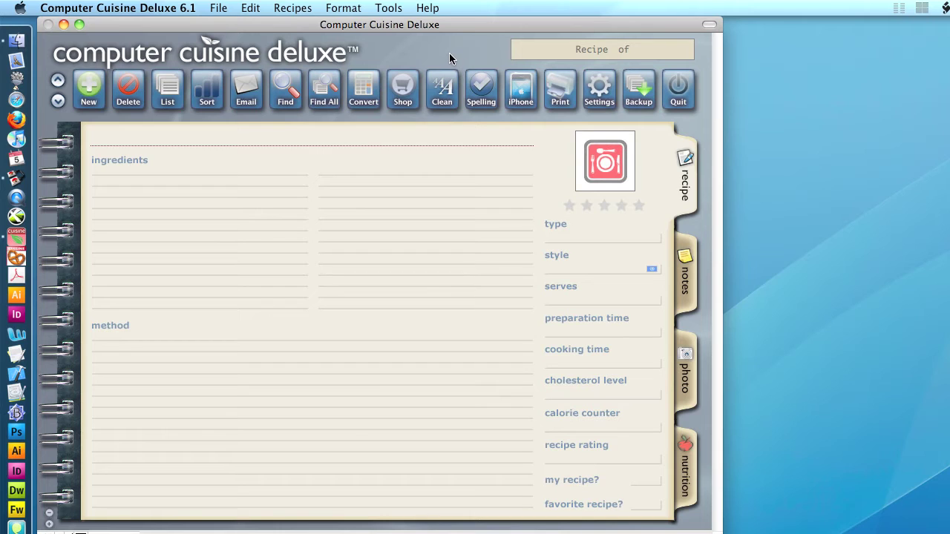
Start a recipe import from file, limit the listed files to FileMaker Pro Files and open Backup.fp7 from the Desktop
{"action": "left_click", "coordinate": [220, 7]}
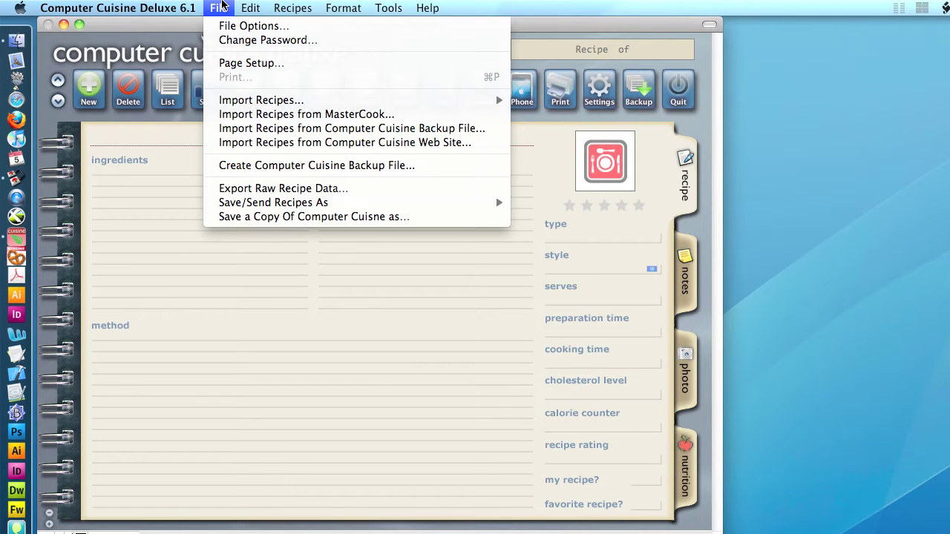
{"action": "mouse_move", "coordinate": [236, 100]}
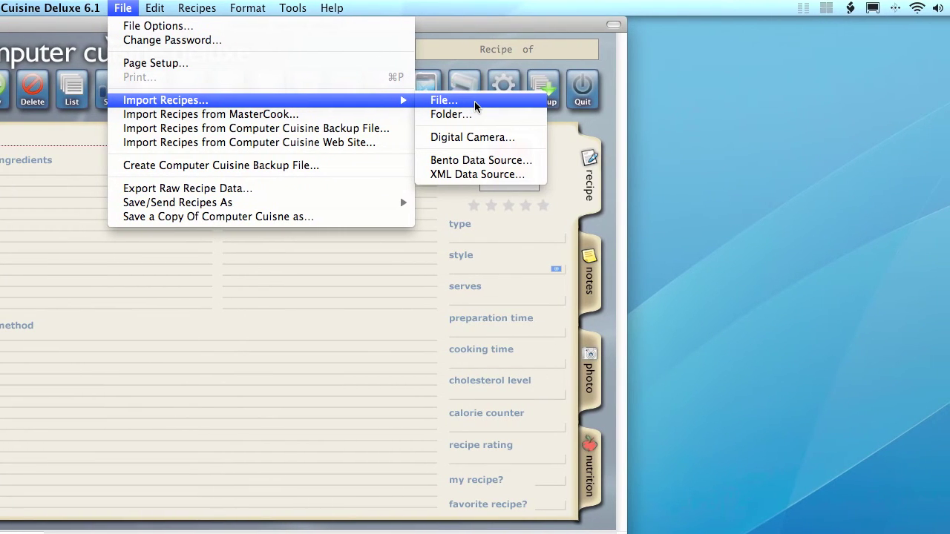
{"action": "left_click", "coordinate": [474, 101]}
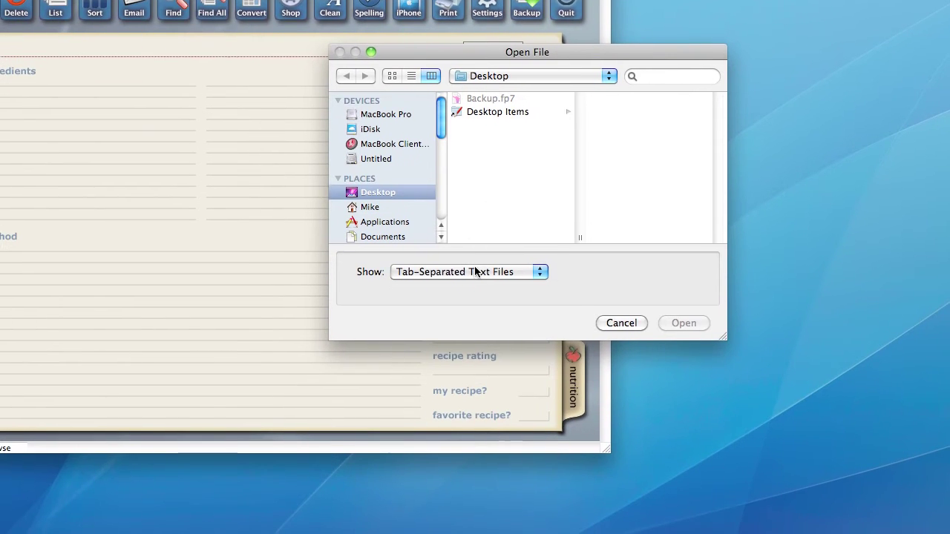
{"action": "left_click", "coordinate": [455, 362]}
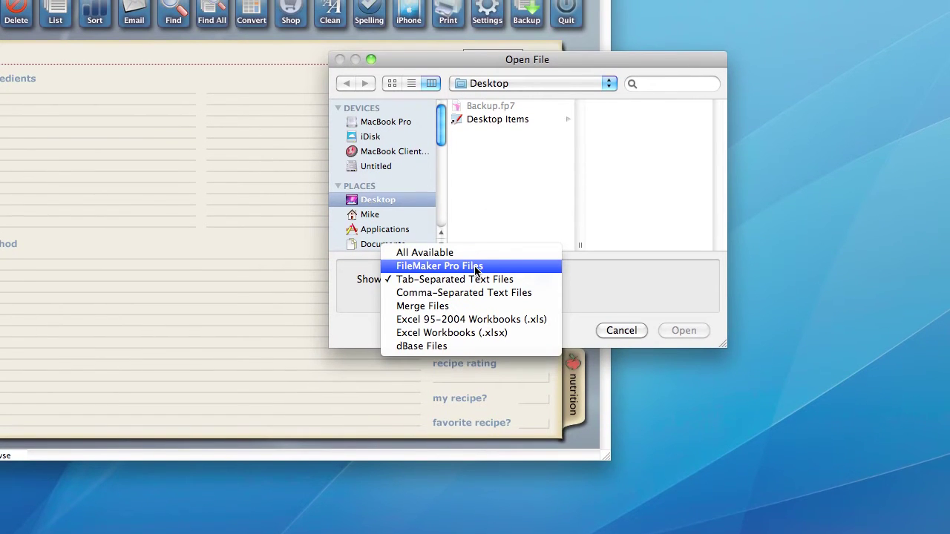
{"action": "left_click", "coordinate": [474, 268]}
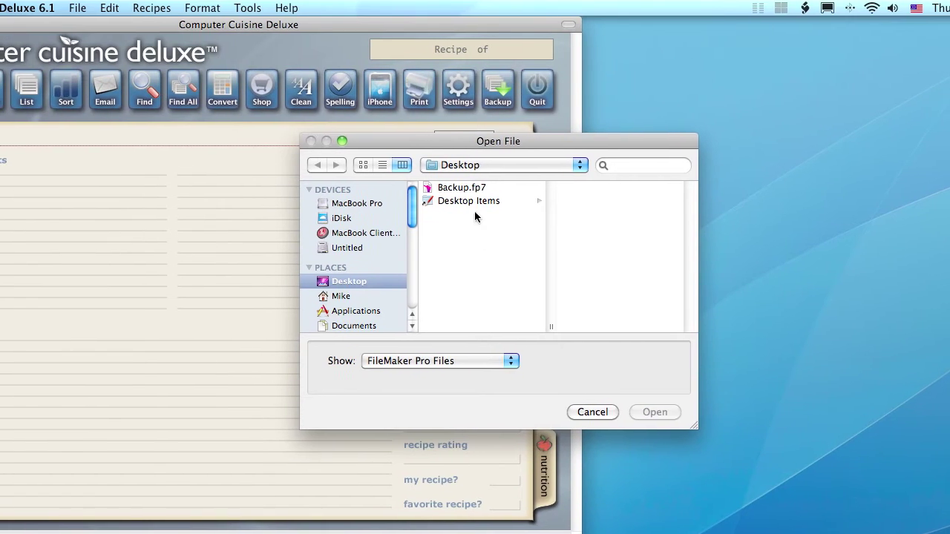
{"action": "left_click", "coordinate": [475, 190]}
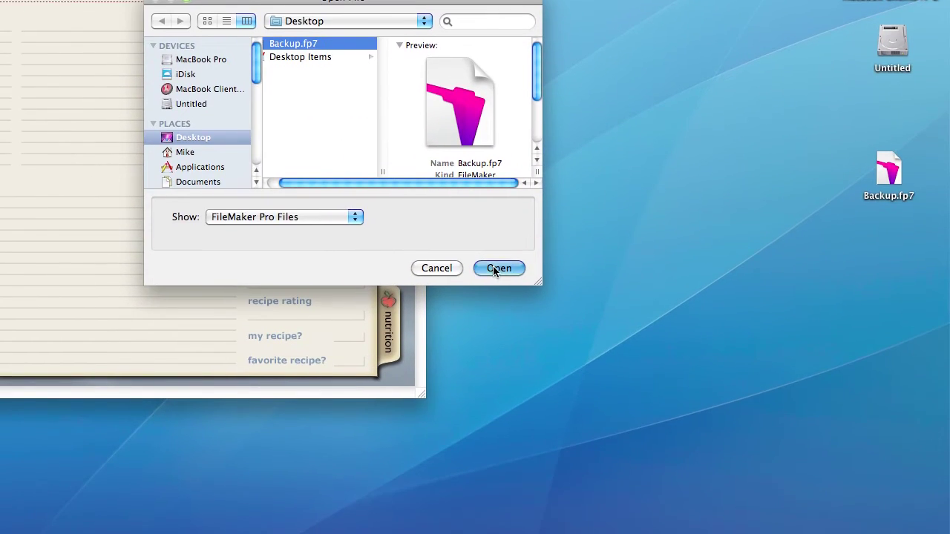
{"action": "left_click", "coordinate": [492, 276]}
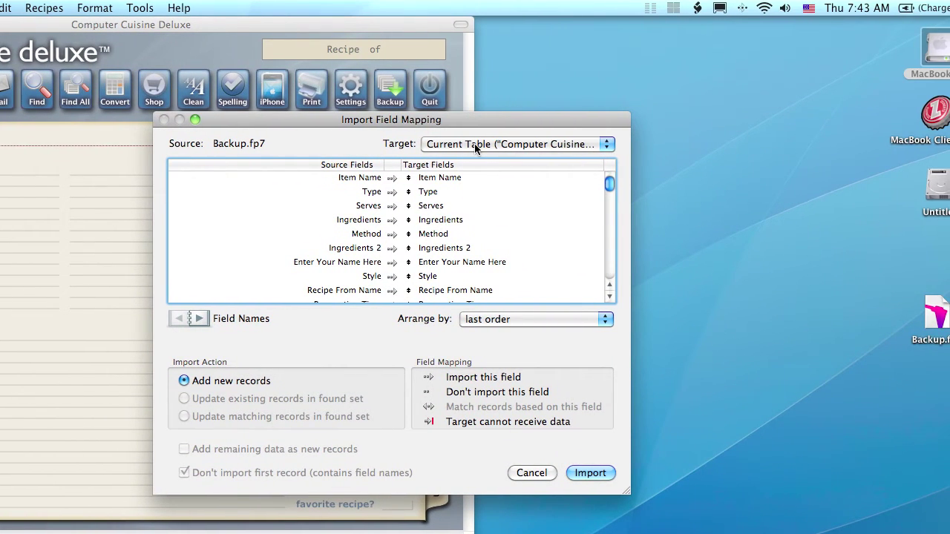
Keep the current table, Computer Cuisine Deluxe Data, as import target and arrange the field mapping by matching names
{"action": "left_click", "coordinate": [476, 146]}
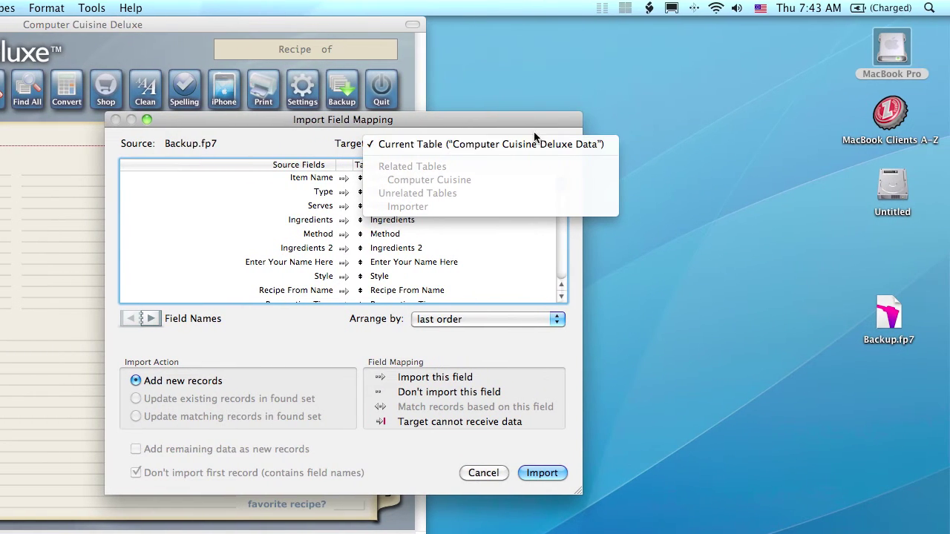
{"action": "left_click", "coordinate": [543, 138]}
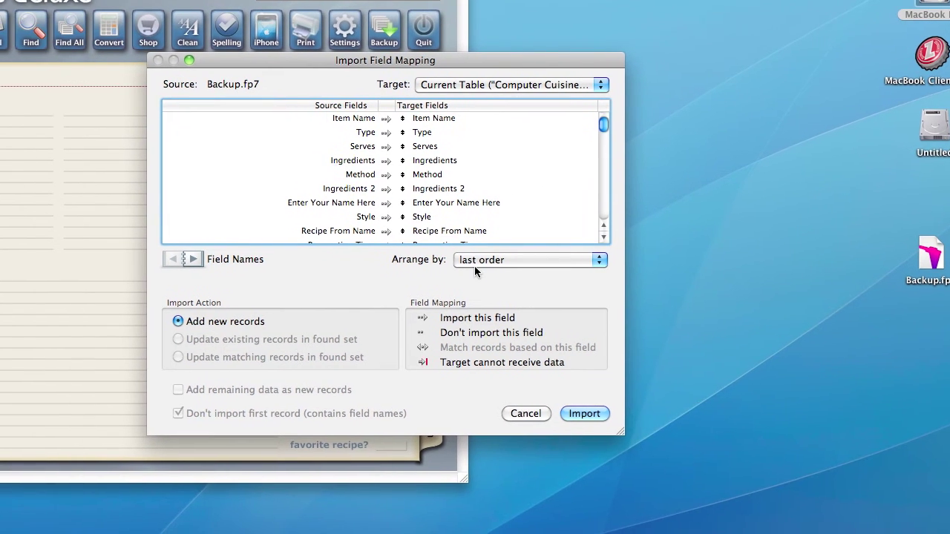
{"action": "left_click", "coordinate": [522, 259]}
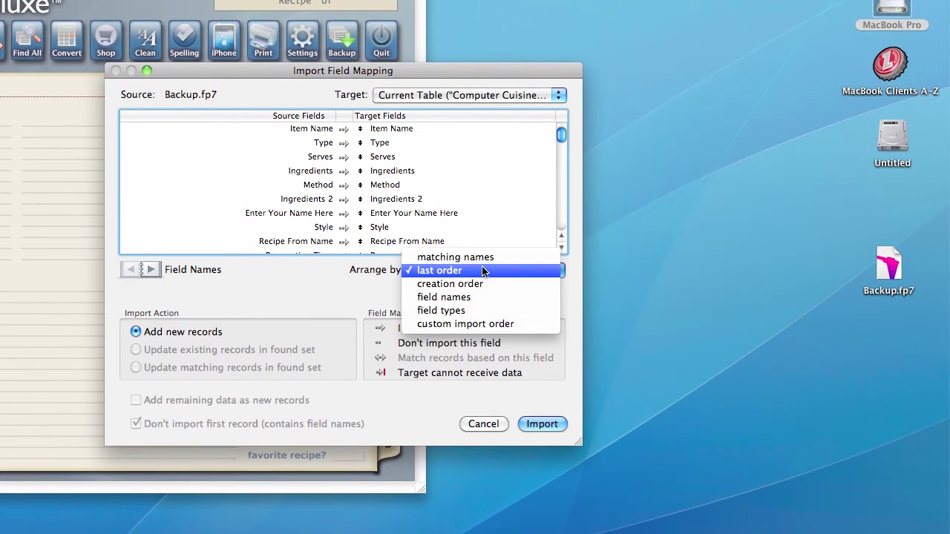
{"action": "left_click", "coordinate": [482, 257]}
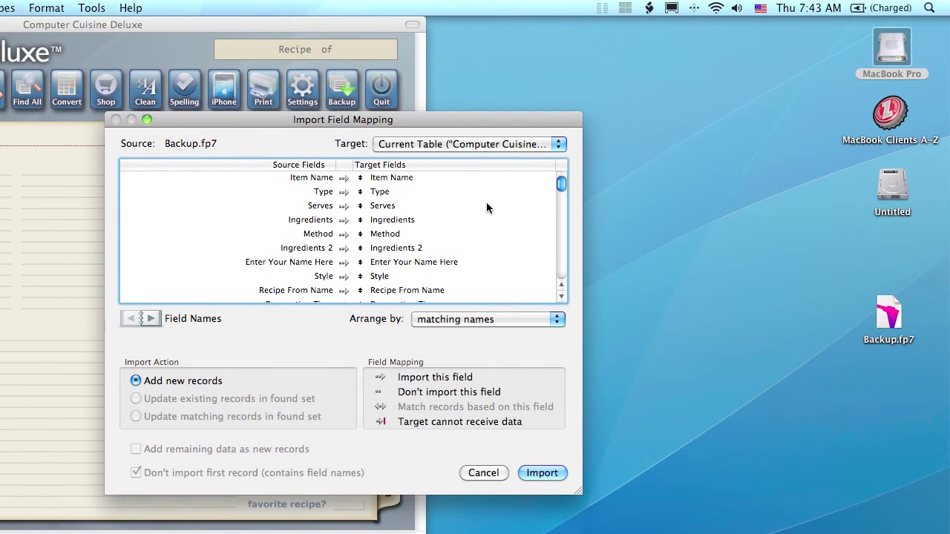
{"action": "mouse_move", "coordinate": [560, 186]}
{"action": "left_mouse_down"}
{"action": "mouse_move", "coordinate": [561, 227]}
{"action": "mouse_move", "coordinate": [563, 177]}
{"action": "left_mouse_up"}
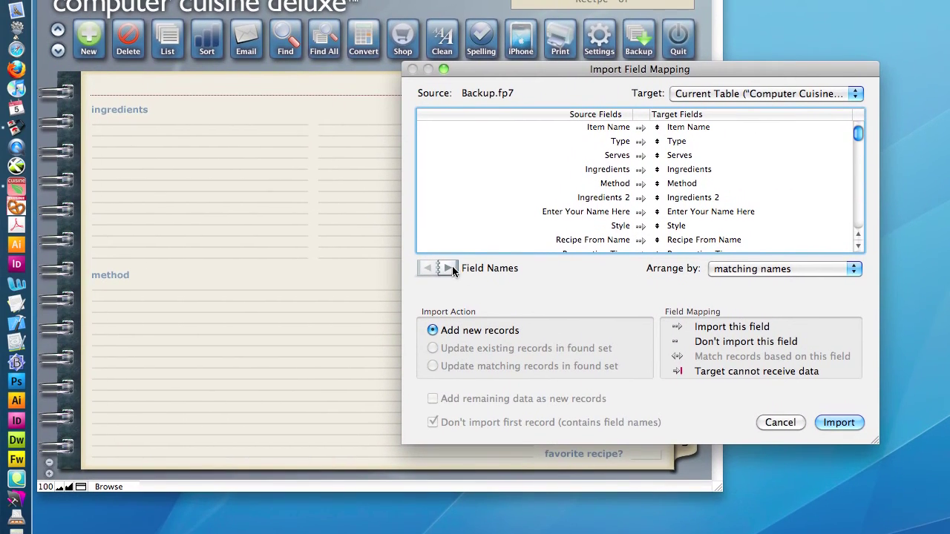
Page back and forth through the source records to compare their data with the target fields, ending on the field names
{"action": "left_click", "coordinate": [450, 269]}
{"action": "left_click", "coordinate": [449, 268]}
{"action": "left_click", "coordinate": [449, 269]}
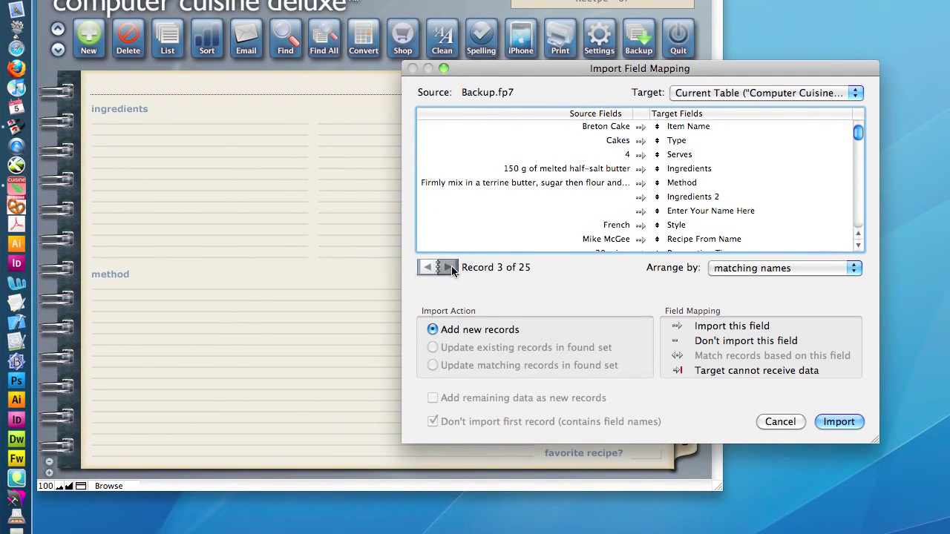
{"action": "left_click", "coordinate": [450, 269]}
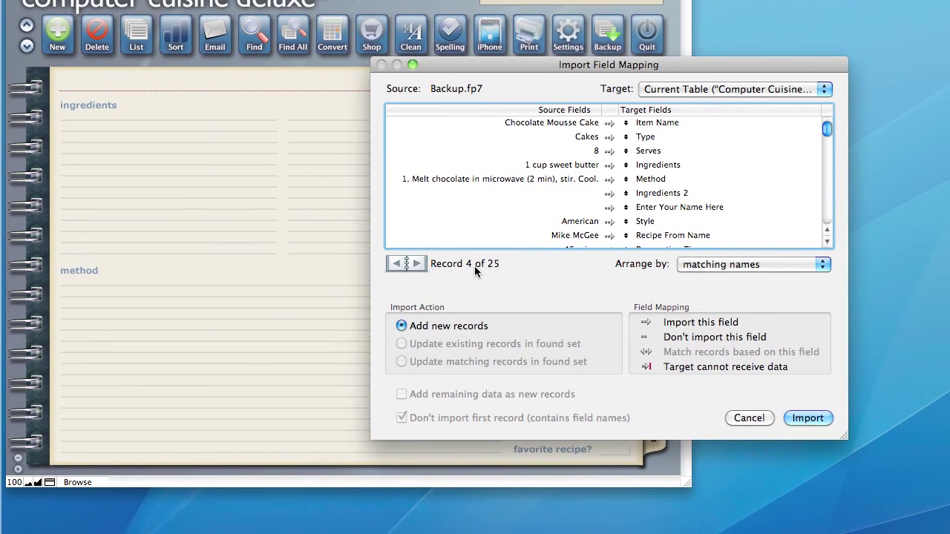
{"action": "left_click", "coordinate": [417, 263]}
{"action": "left_click", "coordinate": [416, 263]}
{"action": "left_click", "coordinate": [416, 263]}
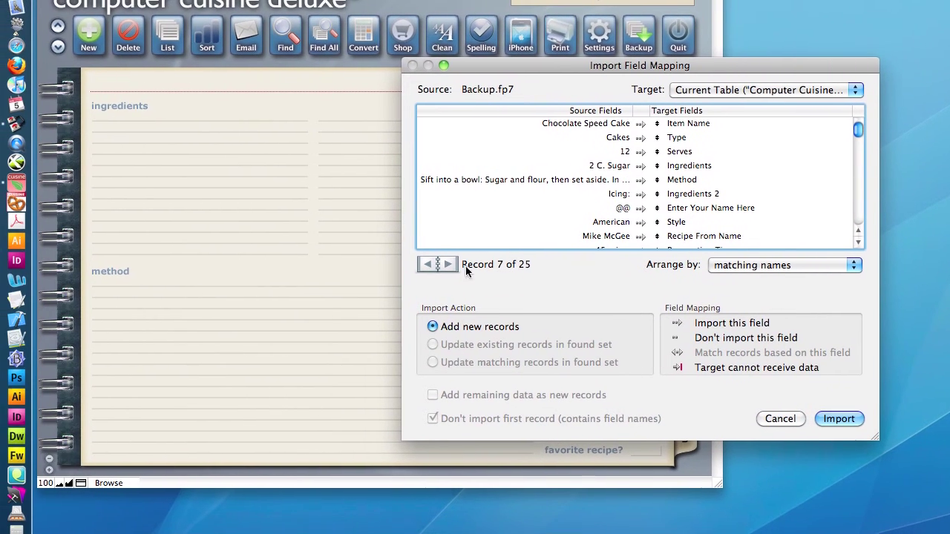
{"action": "left_click", "coordinate": [374, 268]}
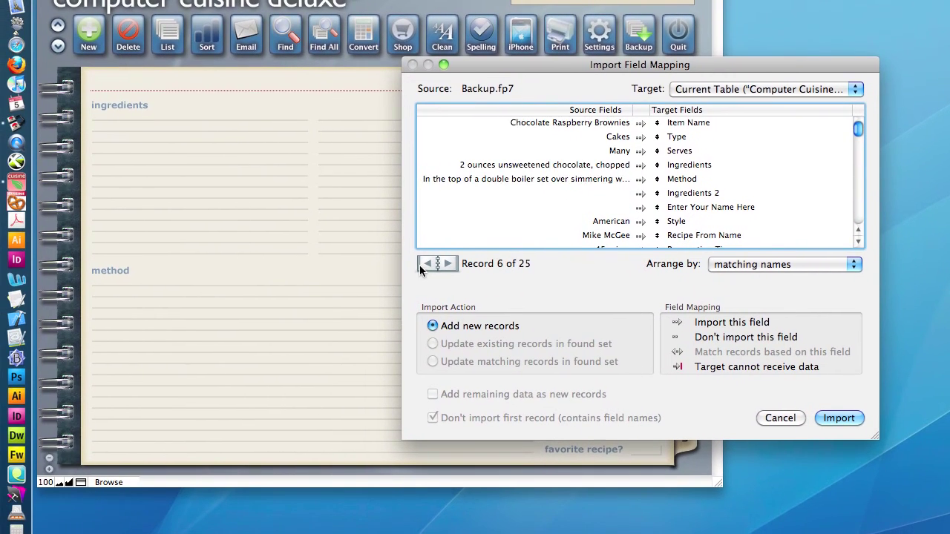
{"action": "left_click", "coordinate": [375, 268]}
{"action": "left_click", "coordinate": [374, 269]}
{"action": "left_click", "coordinate": [375, 268]}
{"action": "left_click", "coordinate": [375, 269]}
{"action": "left_click", "coordinate": [375, 268]}
{"action": "left_click", "coordinate": [424, 267]}
{"action": "left_click", "coordinate": [448, 267]}
{"action": "left_click", "coordinate": [447, 266]}
{"action": "left_click", "coordinate": [448, 266]}
{"action": "left_click", "coordinate": [448, 267]}
{"action": "left_click", "coordinate": [447, 267]}
{"action": "left_click", "coordinate": [448, 266]}
{"action": "left_click", "coordinate": [427, 267]}
{"action": "left_click", "coordinate": [427, 267]}
{"action": "left_click", "coordinate": [426, 267]}
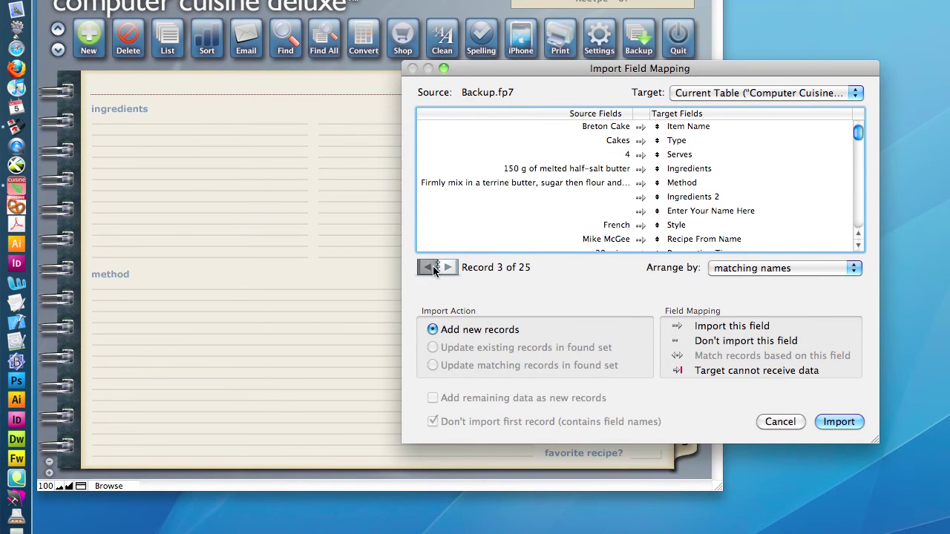
{"action": "left_click", "coordinate": [427, 267]}
{"action": "left_click", "coordinate": [427, 266]}
{"action": "left_click", "coordinate": [427, 267]}
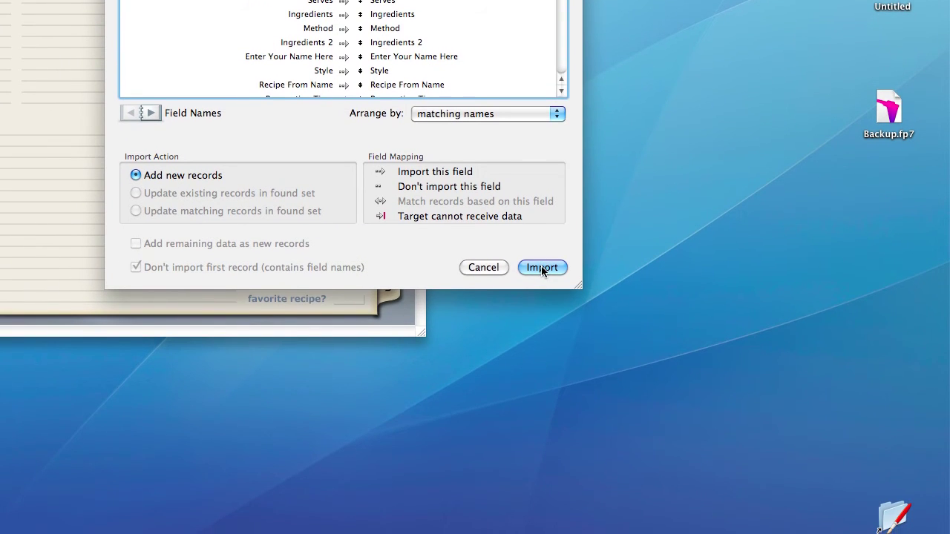
Import Backup.fp7 as new records with auto-enter options performed, and dismiss the import summary
{"action": "left_click", "coordinate": [541, 267]}
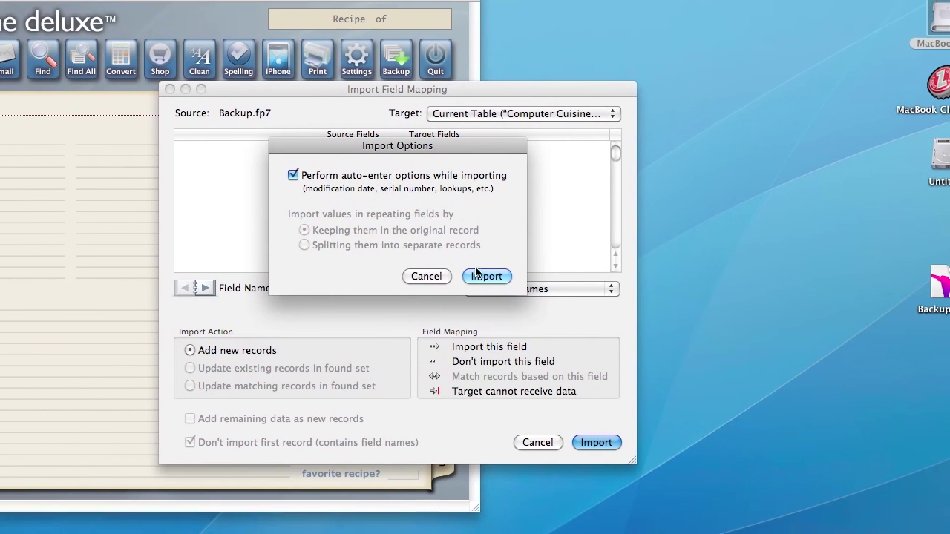
{"action": "left_click", "coordinate": [587, 307]}
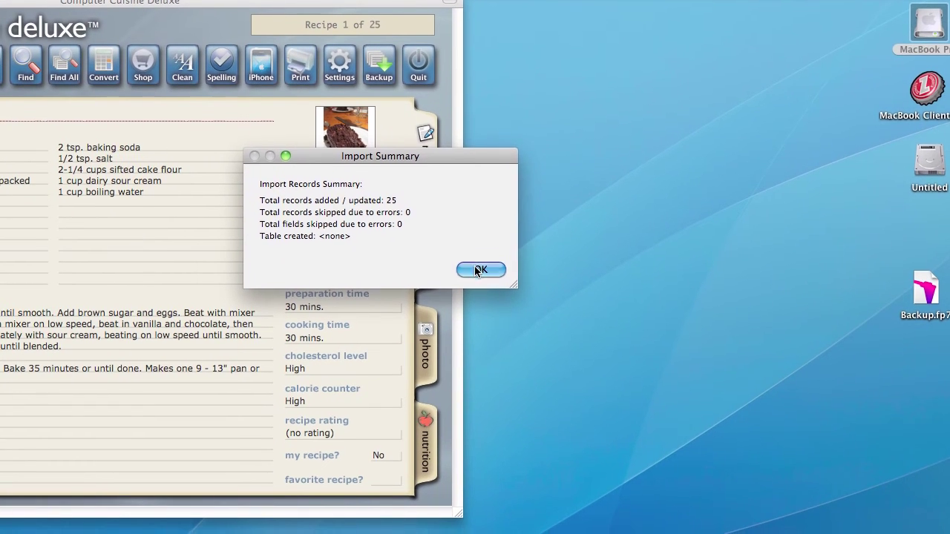
{"action": "left_click", "coordinate": [481, 270]}
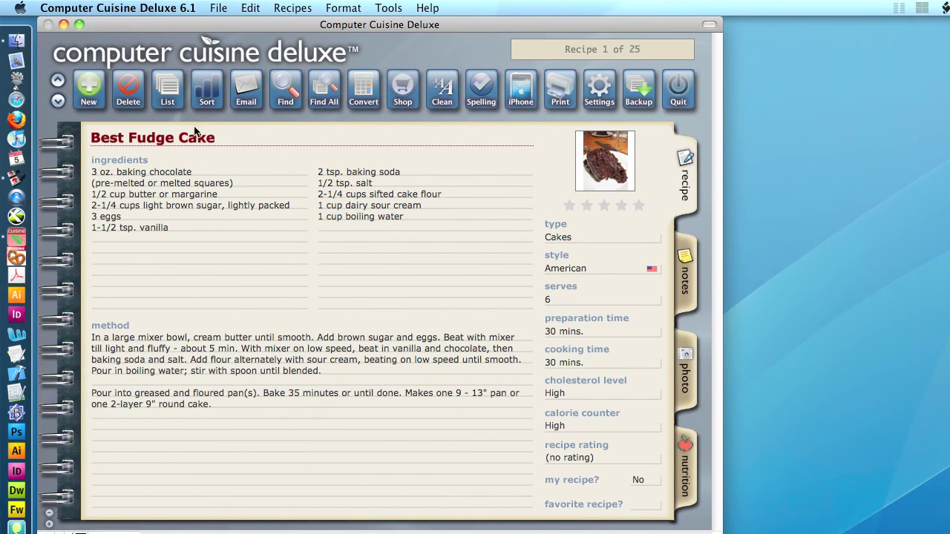
Check the list of imported recipes and show the photo page of the Best Fudge Cake recipe
{"action": "left_click", "coordinate": [165, 100]}
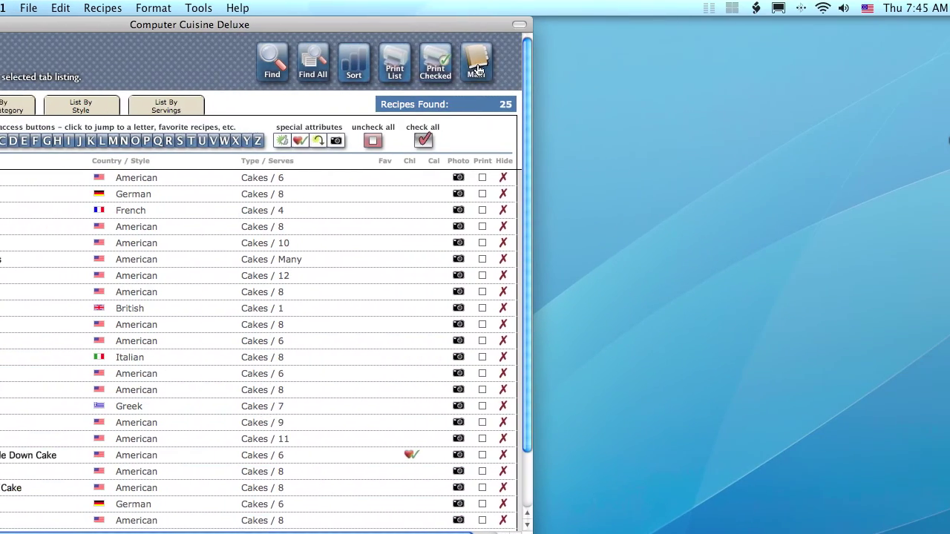
{"action": "double_click", "coordinate": [97, 177]}
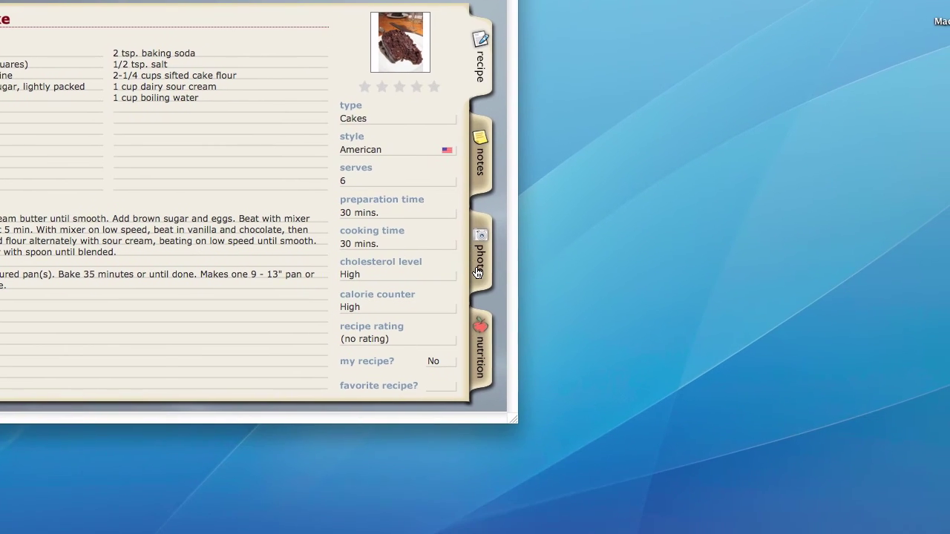
{"action": "left_click", "coordinate": [684, 372]}
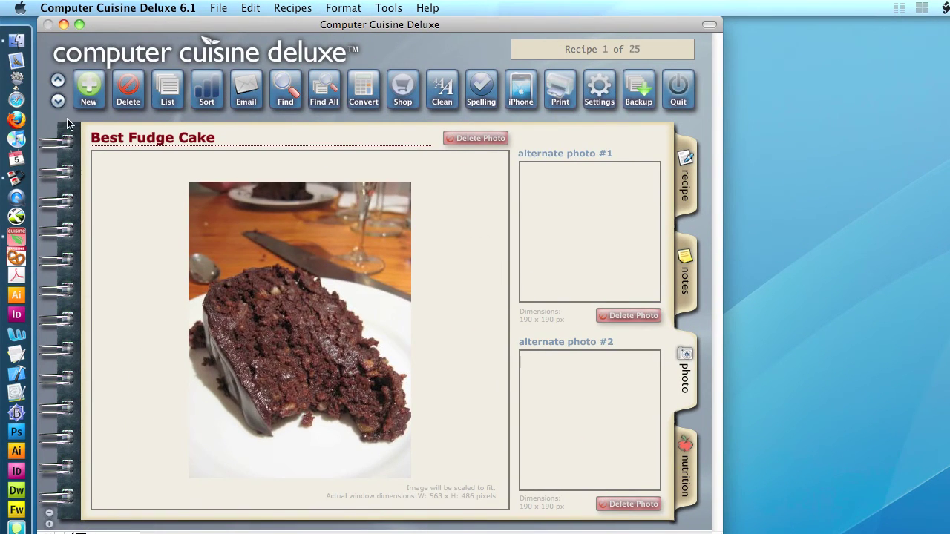
Browse forward through the recipe photos from Best Fudge Cake to the last recipe, SacherTorte from an Austrian
{"action": "left_click", "coordinate": [58, 101]}
{"action": "left_click", "coordinate": [58, 101]}
{"action": "left_click", "coordinate": [58, 102]}
{"action": "left_click", "coordinate": [58, 102]}
{"action": "left_click", "coordinate": [57, 101]}
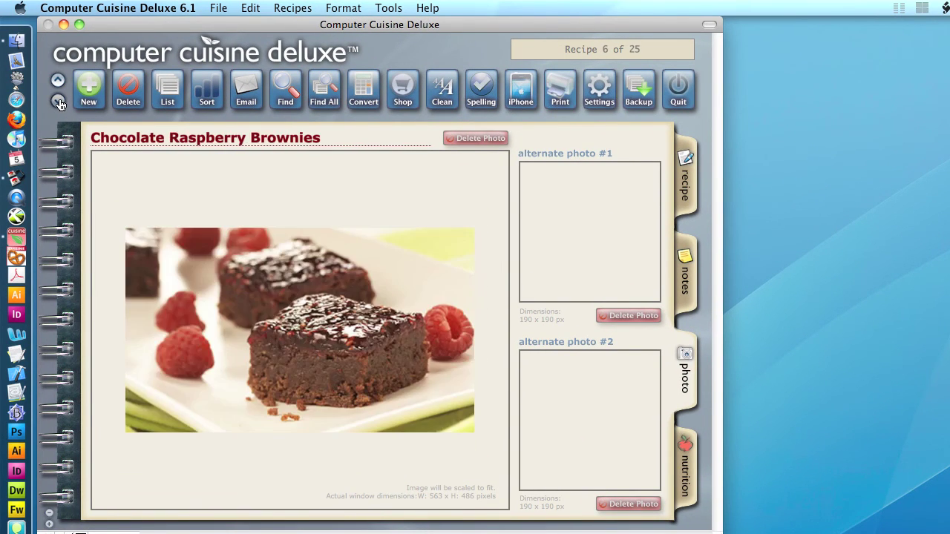
{"action": "left_click", "coordinate": [58, 102]}
{"action": "left_click", "coordinate": [58, 102]}
{"action": "double_click", "coordinate": [58, 101]}
{"action": "left_click", "coordinate": [58, 102]}
{"action": "double_click", "coordinate": [58, 102]}
{"action": "left_click", "coordinate": [58, 102]}
{"action": "double_click", "coordinate": [58, 102]}
{"action": "left_click", "coordinate": [58, 101]}
{"action": "left_click", "coordinate": [58, 102]}
{"action": "left_click", "coordinate": [58, 101]}
{"action": "left_click", "coordinate": [58, 102]}
{"action": "left_click", "coordinate": [58, 102]}
{"action": "left_click", "coordinate": [58, 102]}
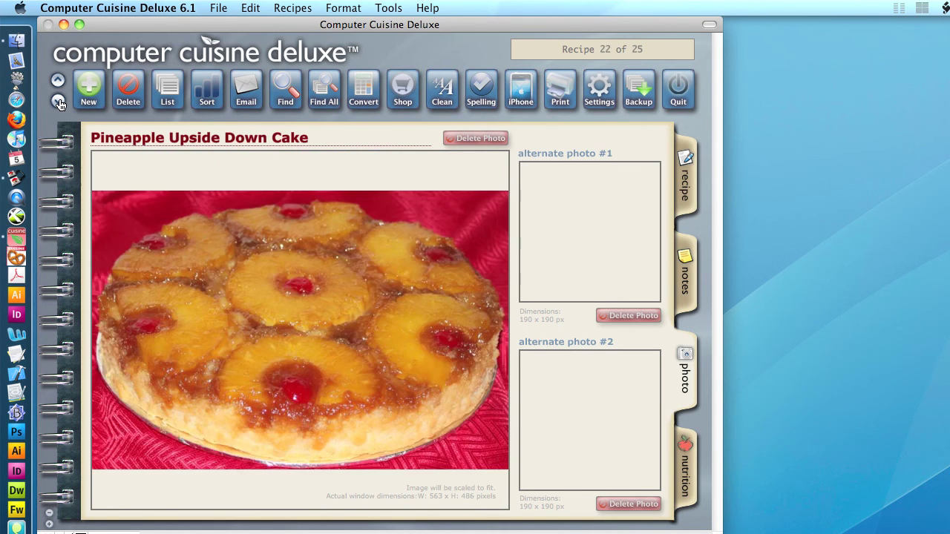
{"action": "left_click", "coordinate": [58, 101]}
{"action": "left_click", "coordinate": [58, 102]}
{"action": "left_click", "coordinate": [58, 102]}
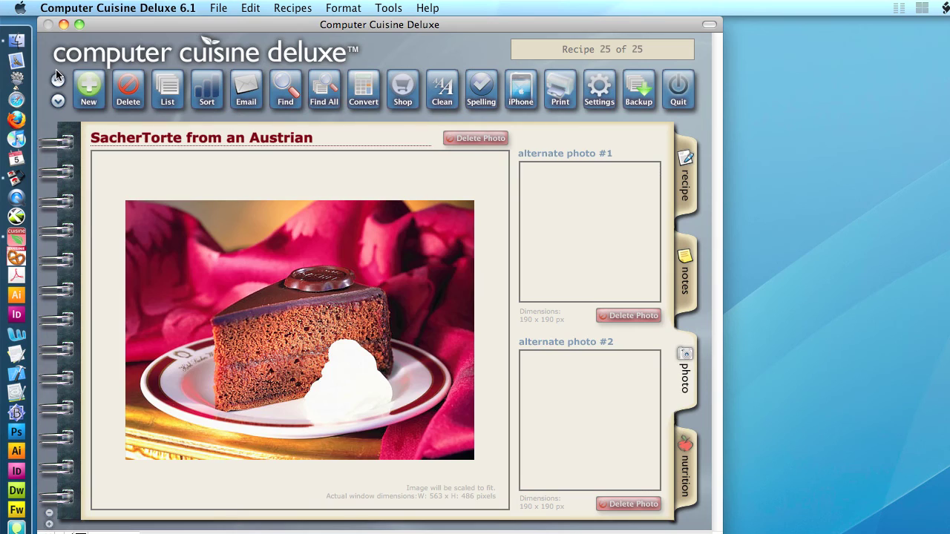
Browse the recipe photos backward from the last recipe to the first, Best Fudge Cake
{"action": "triple_click", "coordinate": [58, 82]}
{"action": "triple_click", "coordinate": [57, 82]}
{"action": "triple_click", "coordinate": [58, 82]}
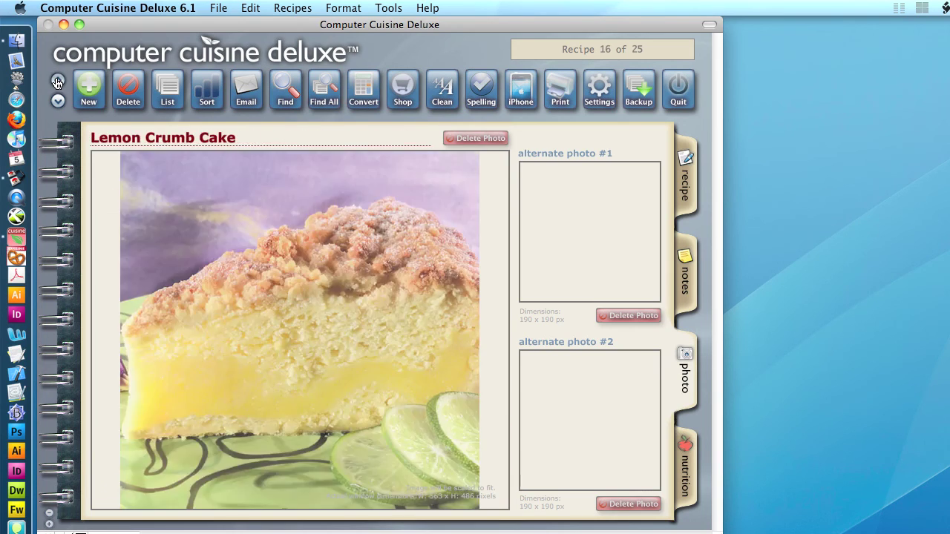
{"action": "triple_click", "coordinate": [58, 82]}
{"action": "triple_click", "coordinate": [58, 81]}
{"action": "triple_click", "coordinate": [58, 81]}
{"action": "double_click", "coordinate": [58, 81]}
{"action": "double_click", "coordinate": [57, 82]}
{"action": "left_click", "coordinate": [58, 82]}
{"action": "left_click", "coordinate": [58, 82]}
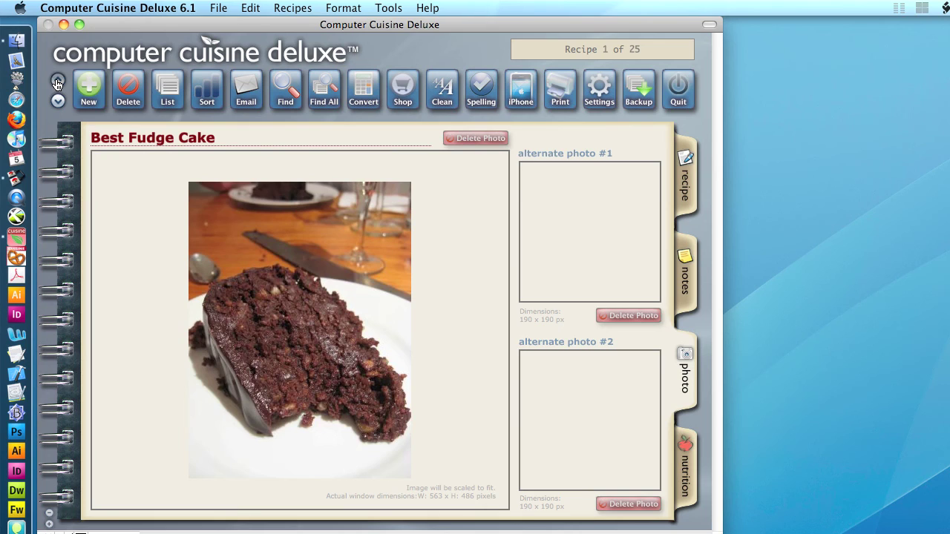